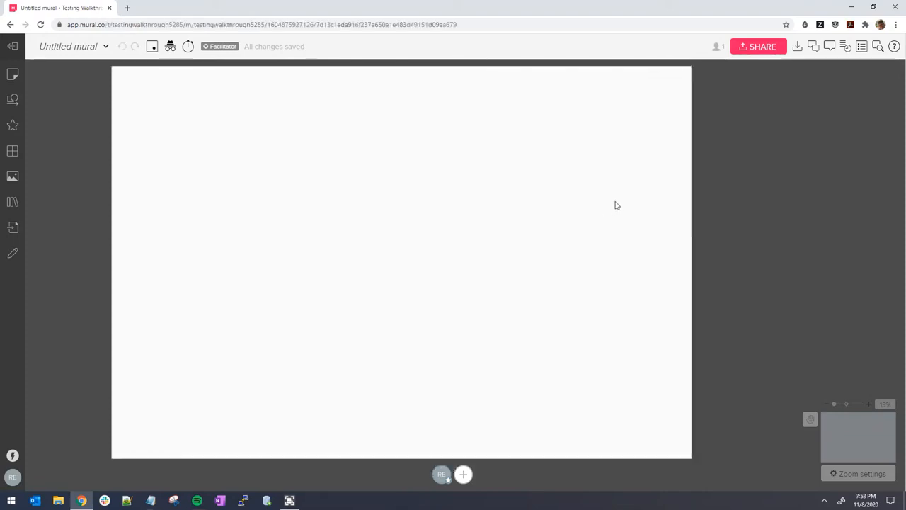
Show the mural's outline panel, then bring up the Images search panel
left_click(861, 46)
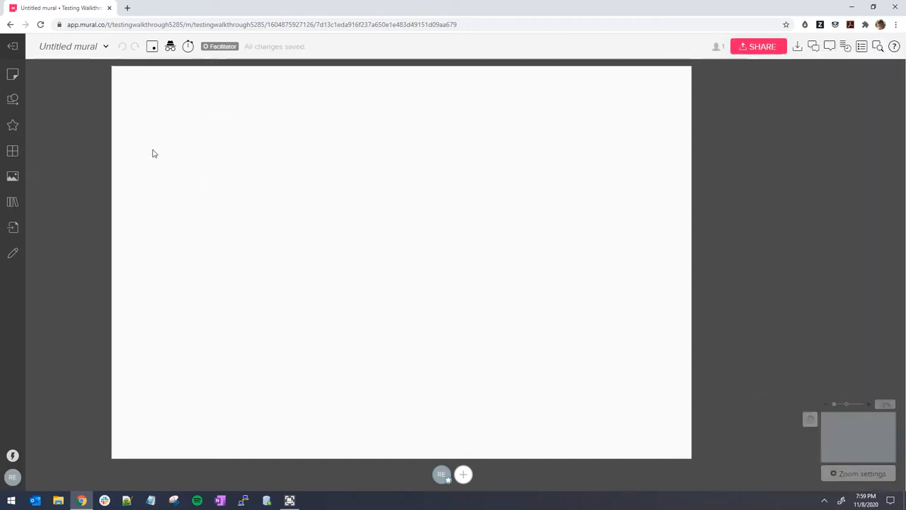
left_click(12, 176)
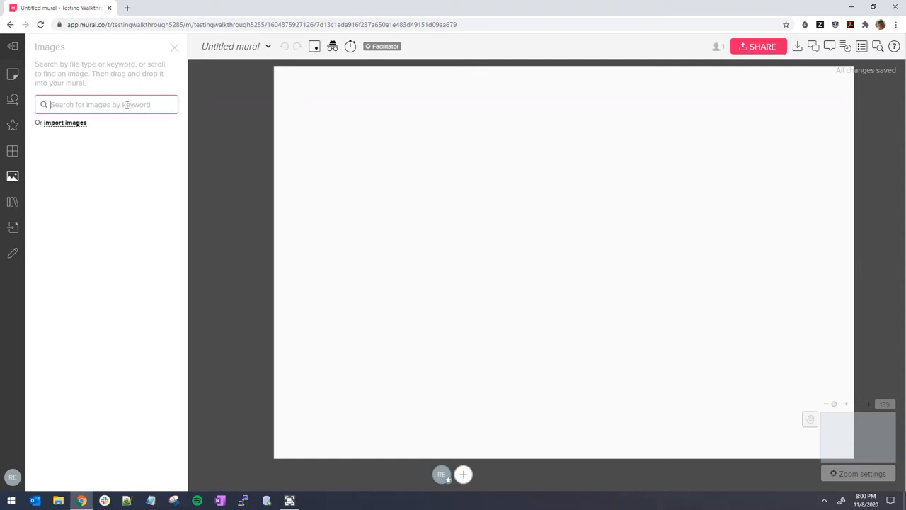
Search 'landscape' and place the first mountain photo at the board's top-left, then close the panel
type("land")
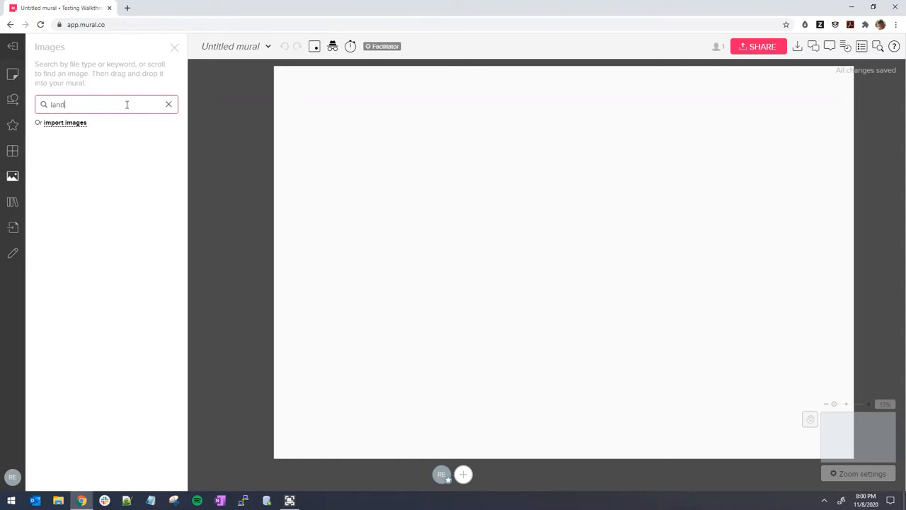
type("scape")
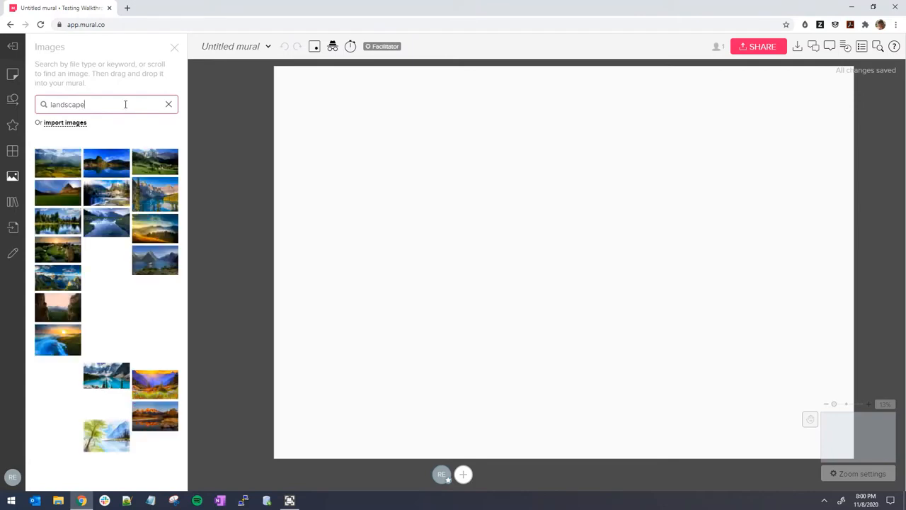
left_click_drag(65, 163, 505, 226)
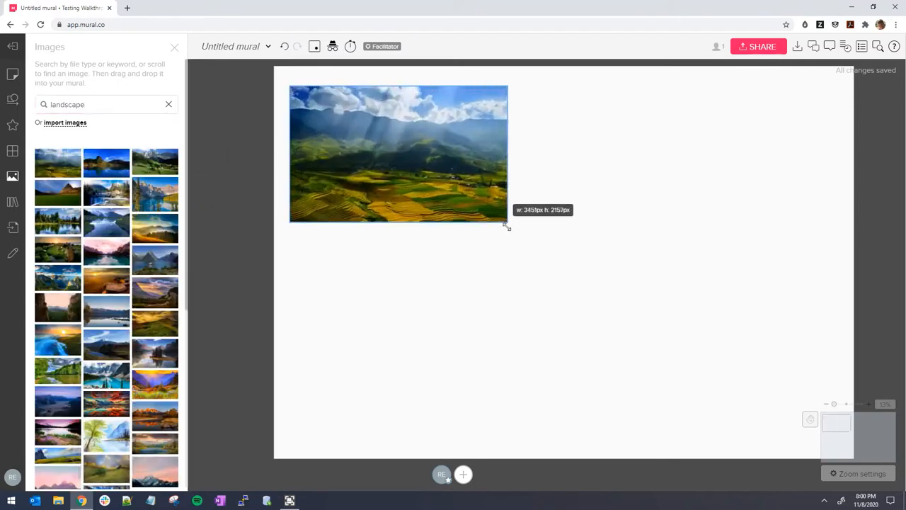
left_click(174, 47)
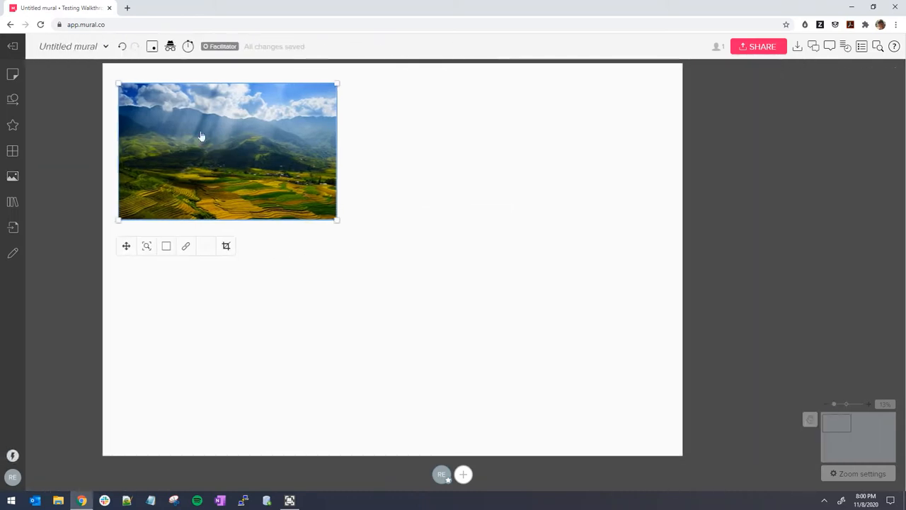
left_click_drag(267, 263, 293, 313)
mouse_move(255, 205)
left_mouse_down()
mouse_move(247, 201)
mouse_move(256, 200)
left_mouse_up()
left_click(437, 198)
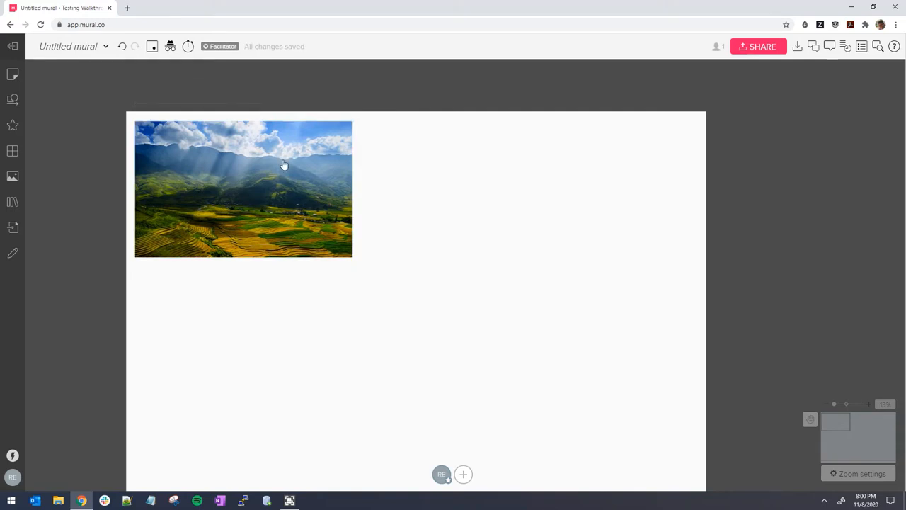
left_click(263, 170)
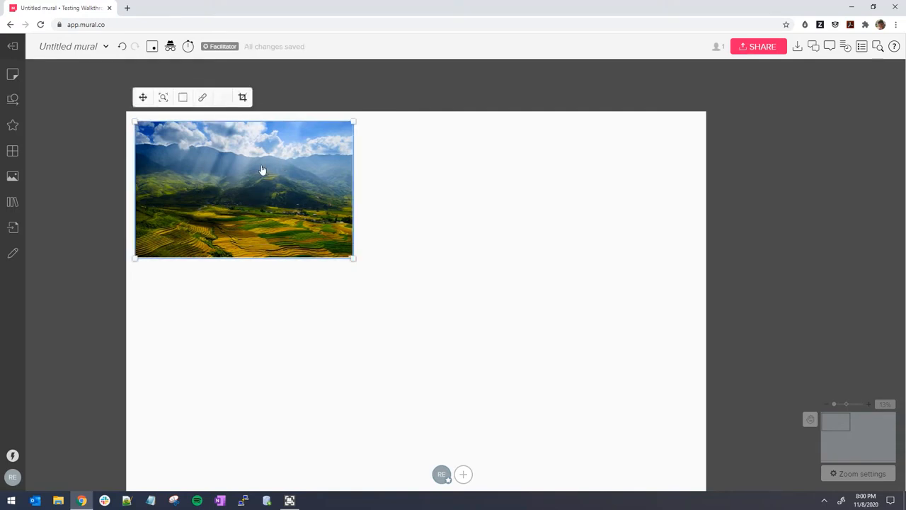
Add the mountain photo to the Outline as an area titled 'Landscape'
right_click(221, 170)
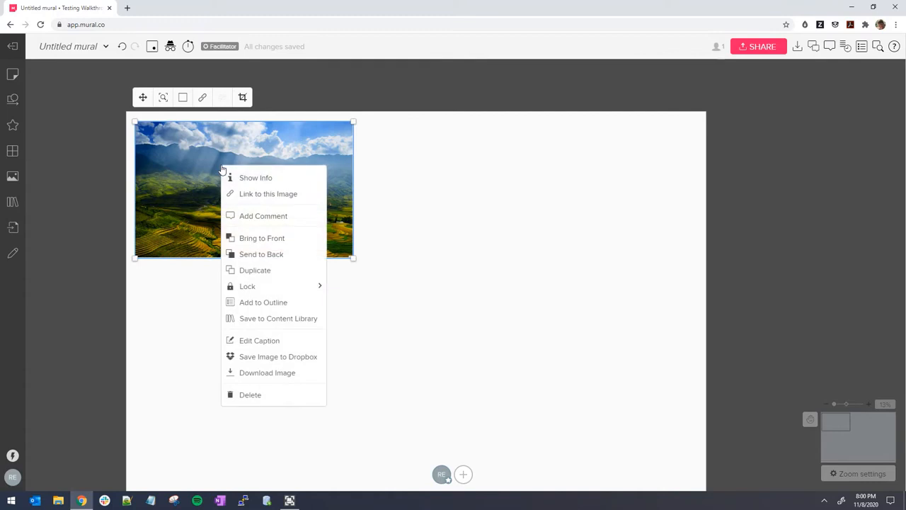
left_click(254, 307)
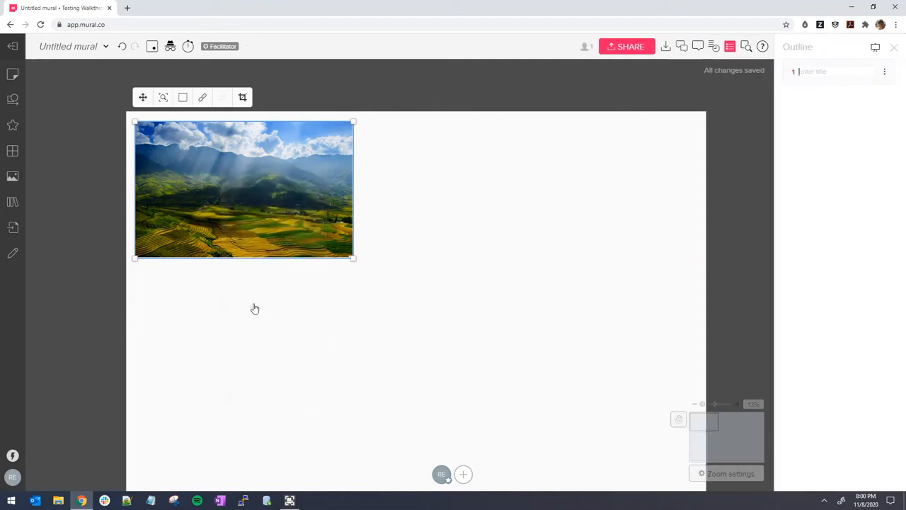
left_click(815, 73)
type("Landsca")
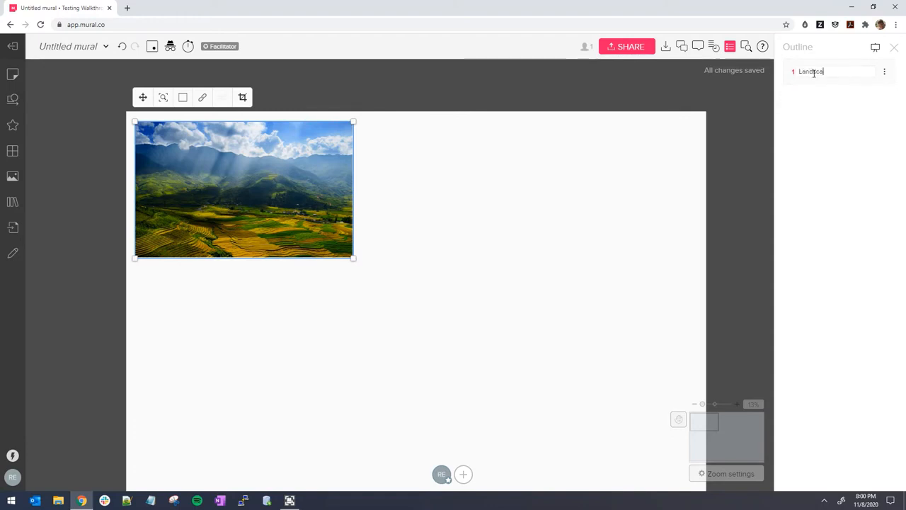
type("pe")
key("Return")
left_click(570, 205)
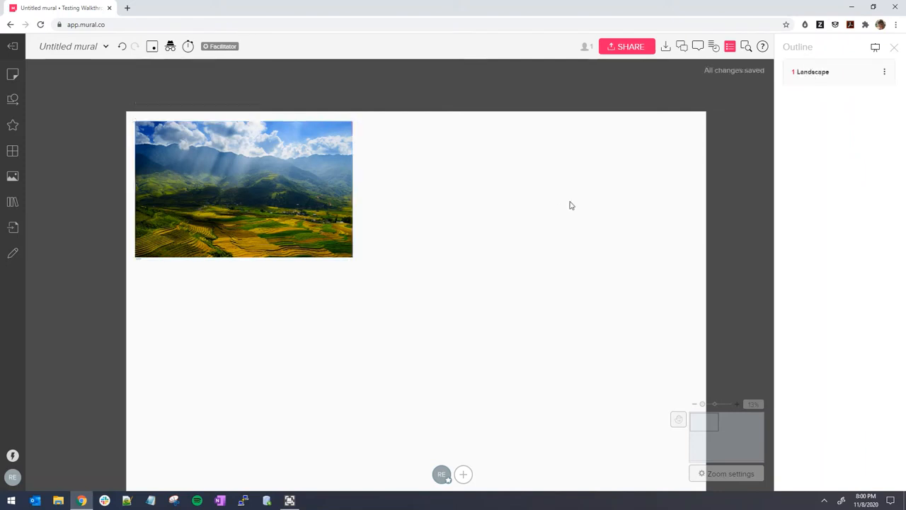
left_click_drag(568, 215, 479, 183)
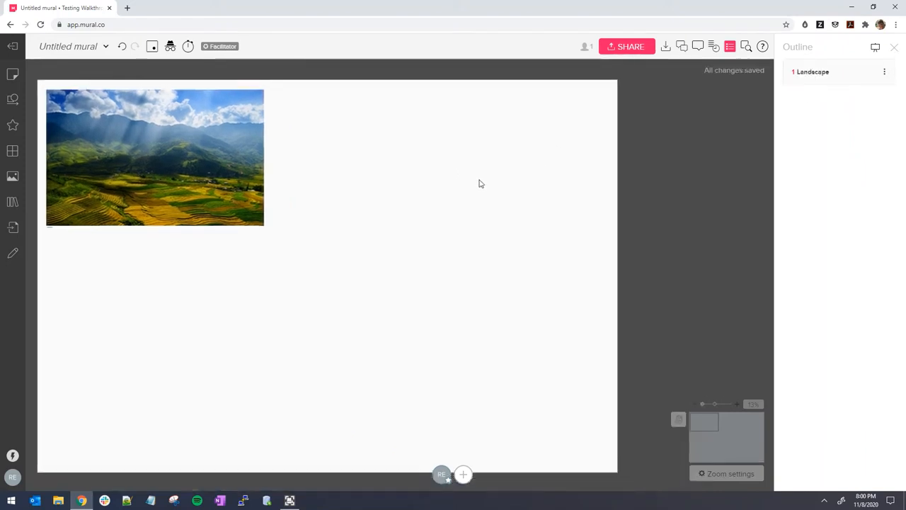
Jump the view to the Landscape entry from the Outline
scroll(570, 125, "up", 3)
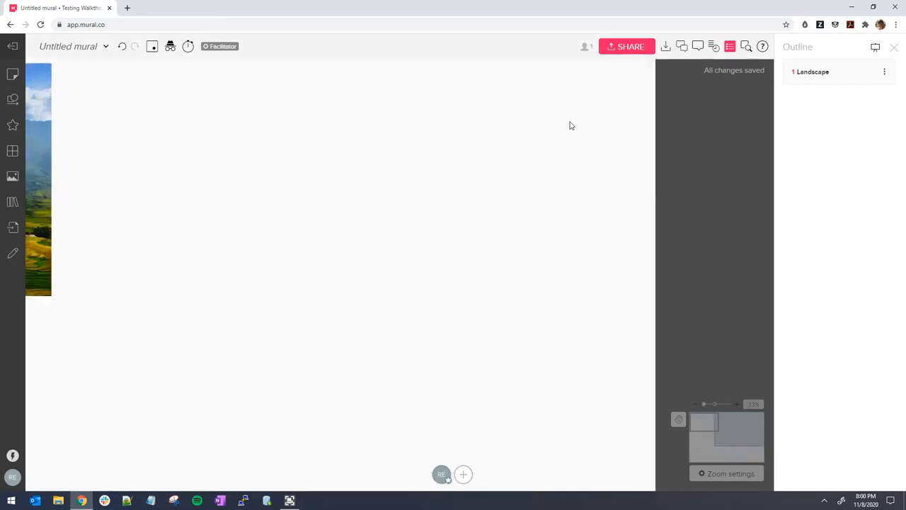
left_click_drag(570, 124, 513, 163)
scroll(524, 154, "up", 3)
left_click_drag(585, 136, 640, 205)
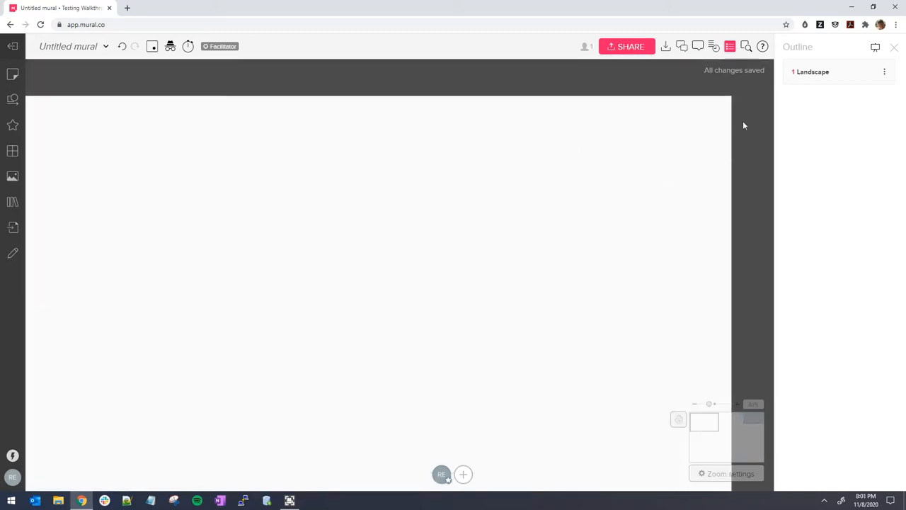
left_click(815, 81)
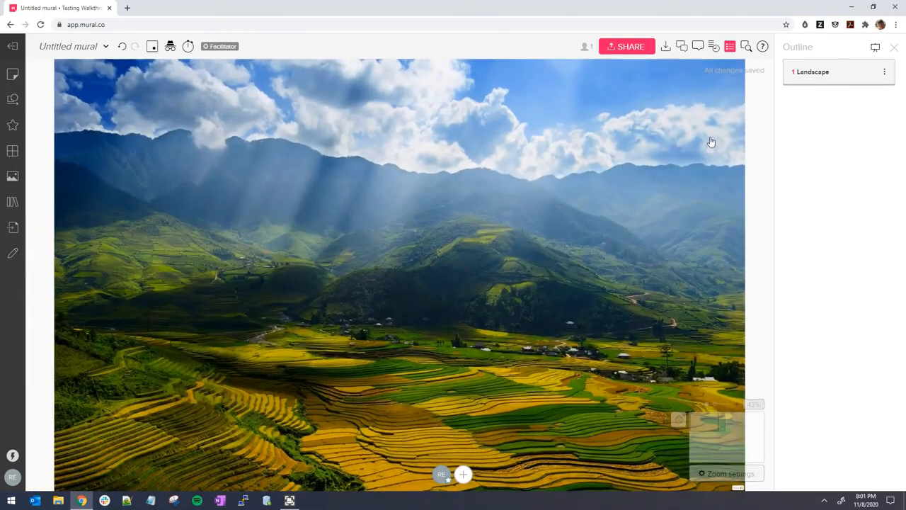
Delete the landscape image from the board
scroll(708, 142, "down", 2)
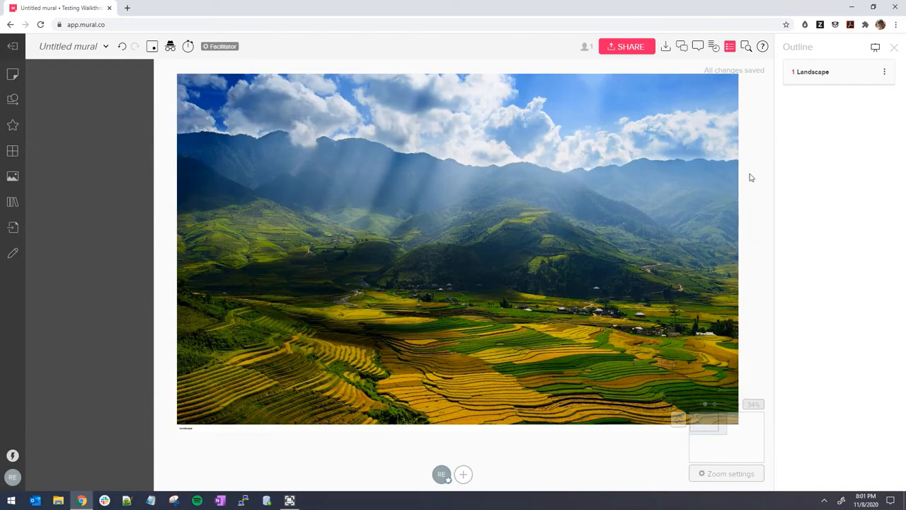
left_click_drag(752, 178, 657, 194)
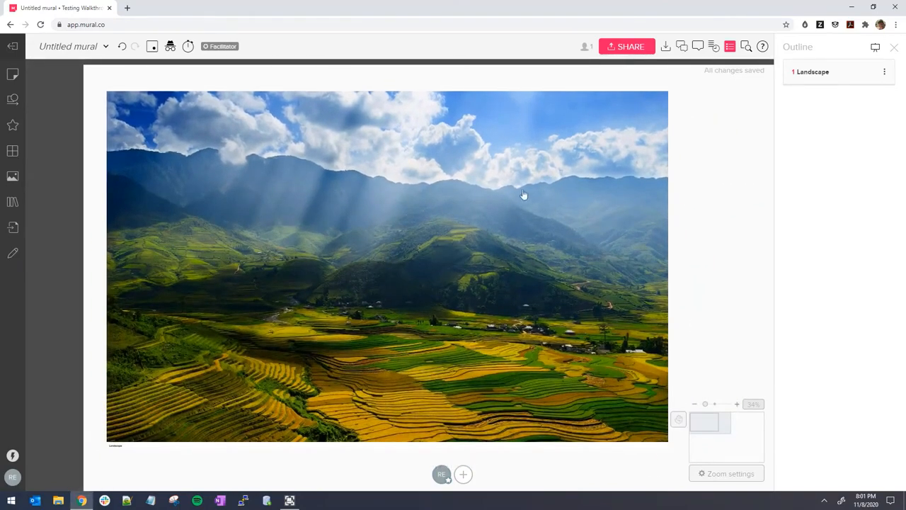
scroll(532, 196, "down", 1)
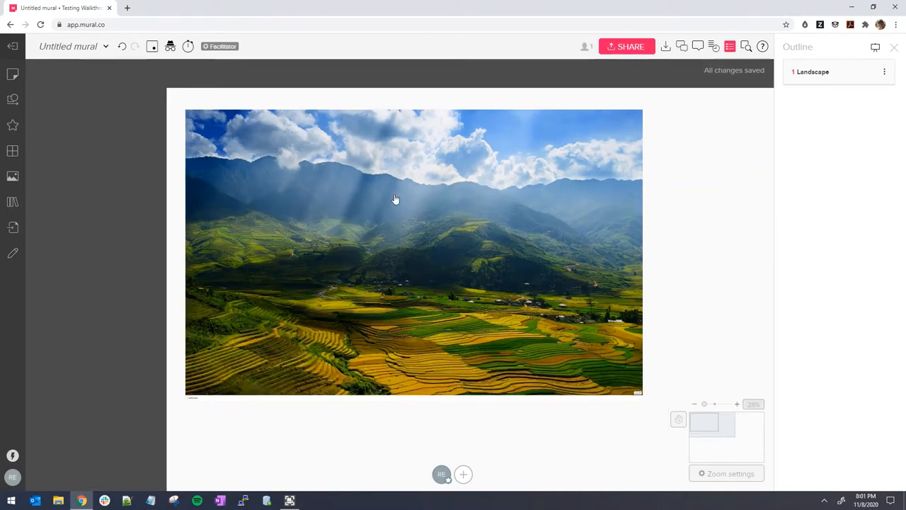
left_click(521, 178)
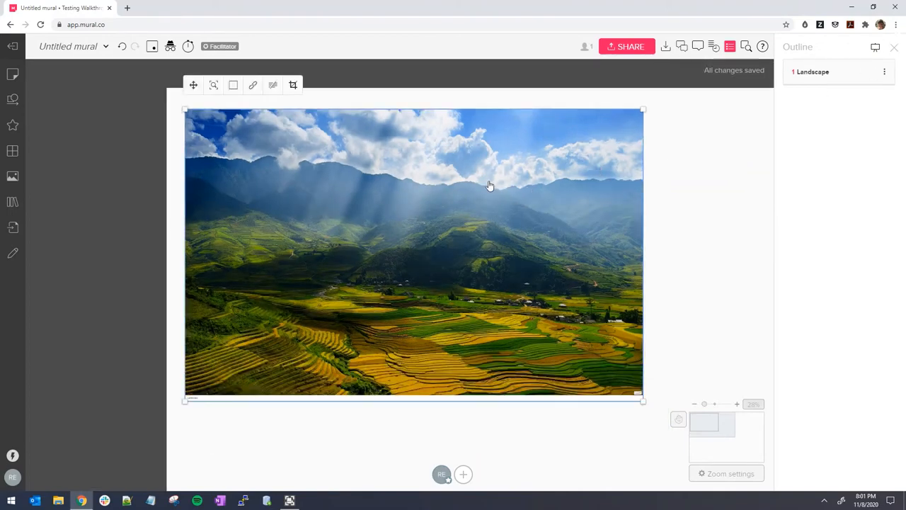
key("Delete")
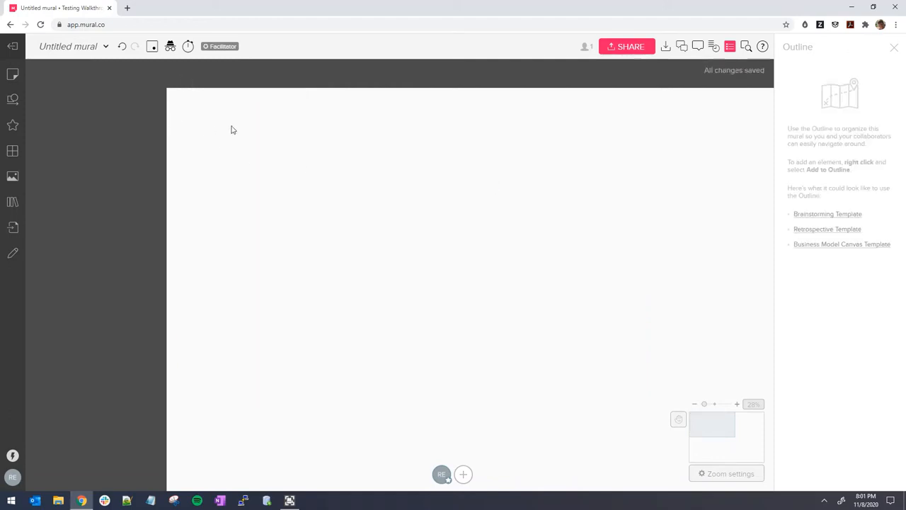
Search frameworks for 'empath' and place Empathy Map 2 on the board
left_click(12, 152)
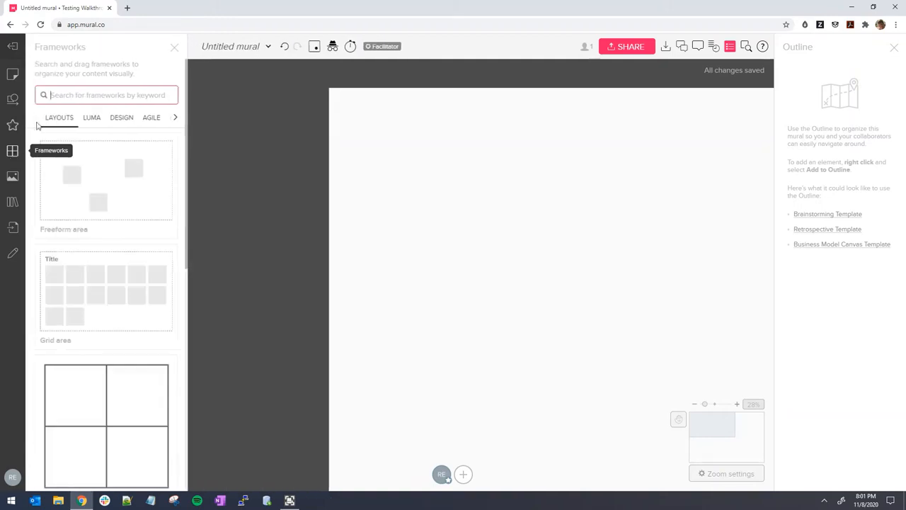
type("empath")
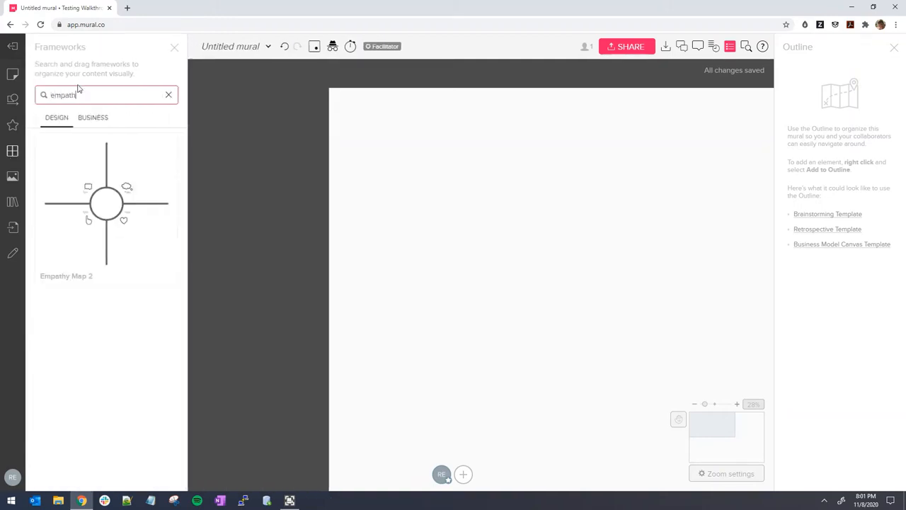
left_click_drag(92, 186, 375, 160)
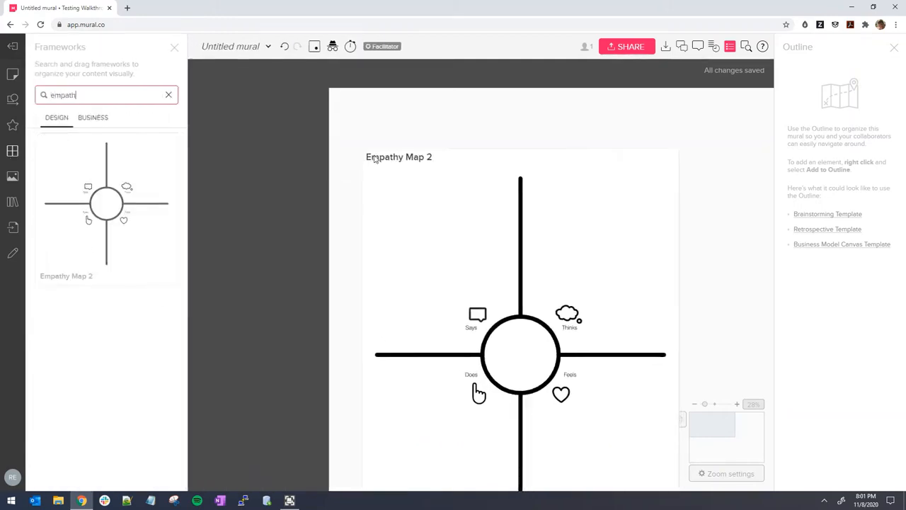
left_click(173, 48)
left_click(572, 273)
scroll(573, 276, "down", 3)
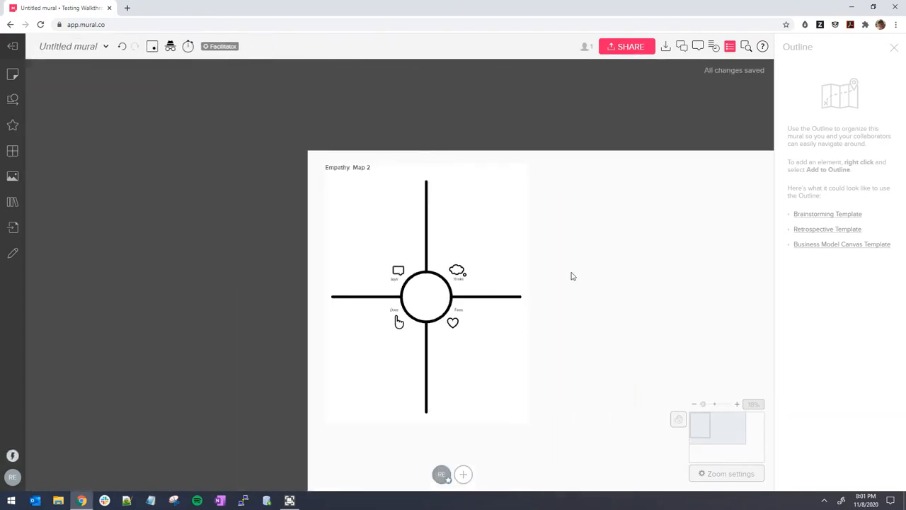
scroll(427, 292, "up", 1)
left_click_drag(596, 251, 476, 218)
Search 'prio' and place the Idea Prioritization chart to the right of Empathy Map 2
left_click(12, 151)
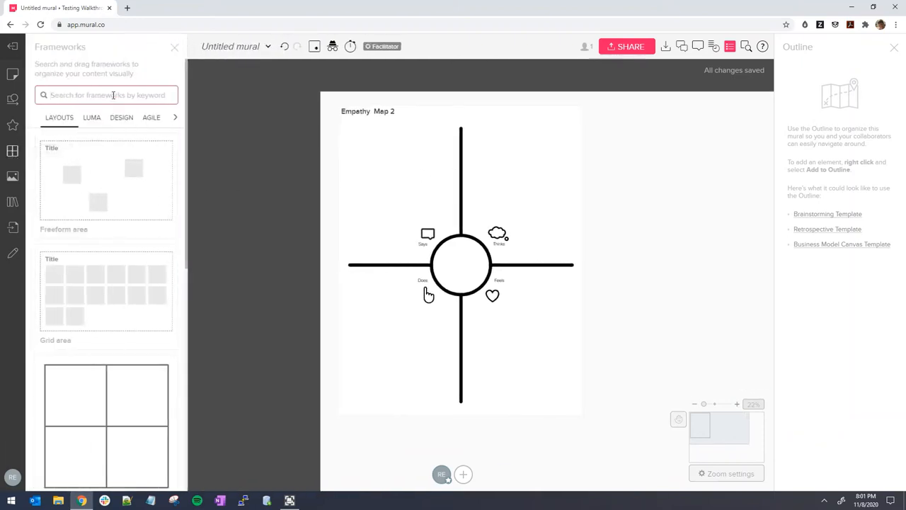
type("prio")
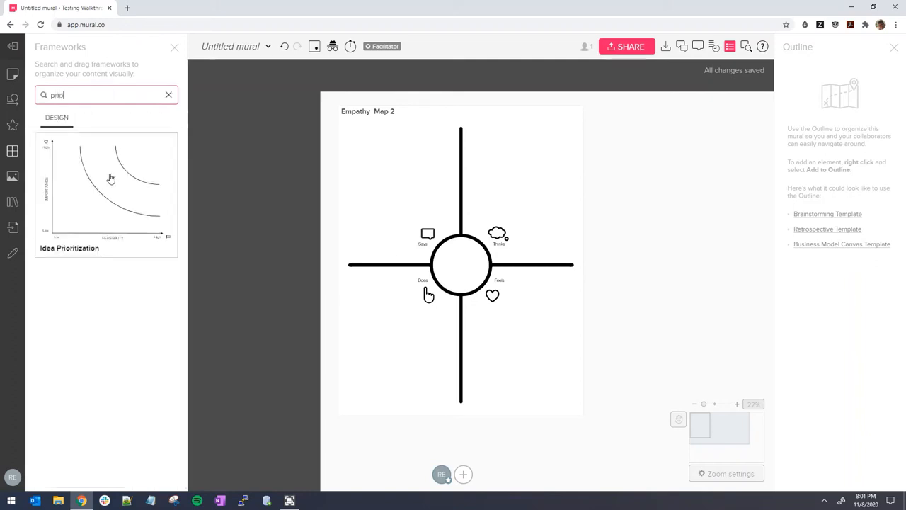
left_click_drag(109, 176, 616, 119)
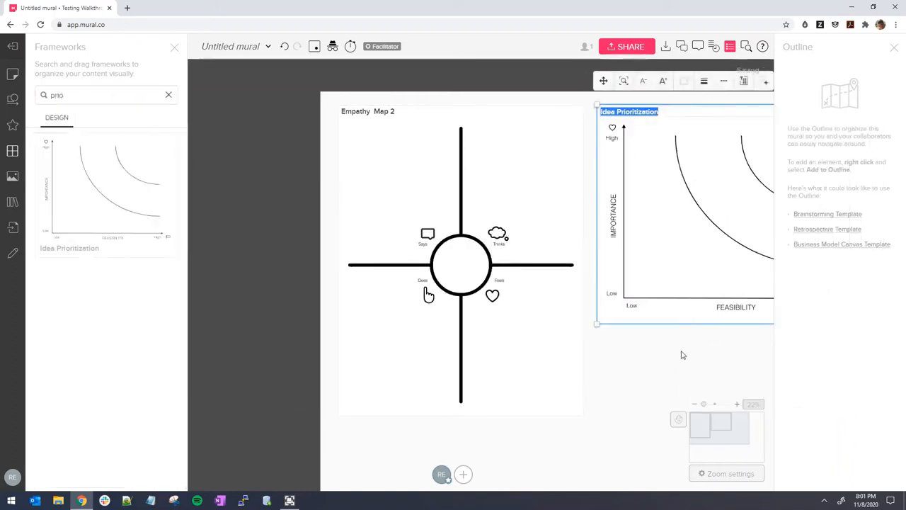
left_click_drag(656, 364, 522, 362)
left_click(174, 48)
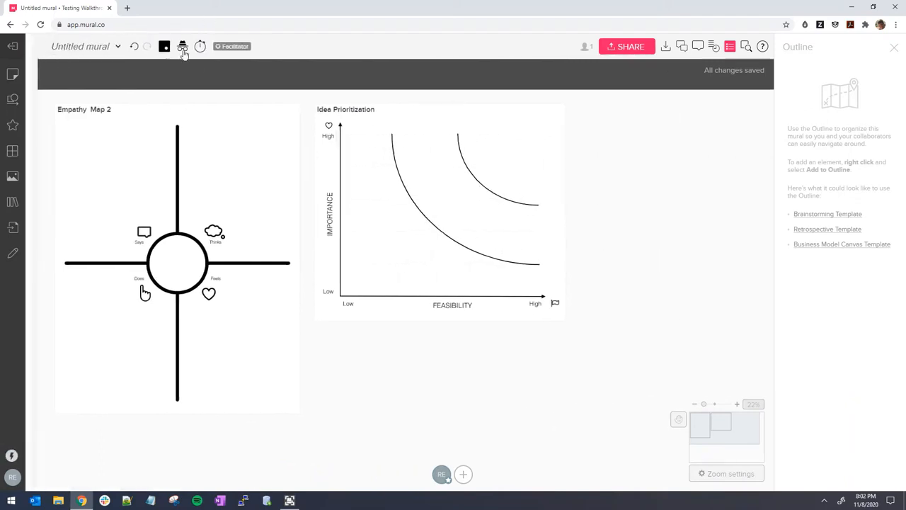
scroll(364, 229, "down", 3)
left_click_drag(410, 238, 422, 243)
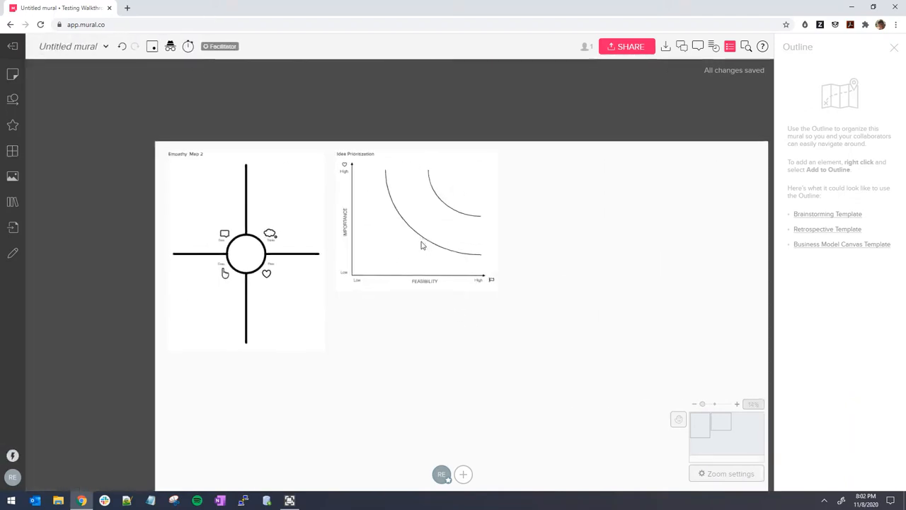
left_click_drag(374, 156, 438, 156)
Search 'scenar' and place the Scenario Map framework below Empathy Map 2
left_click(482, 366)
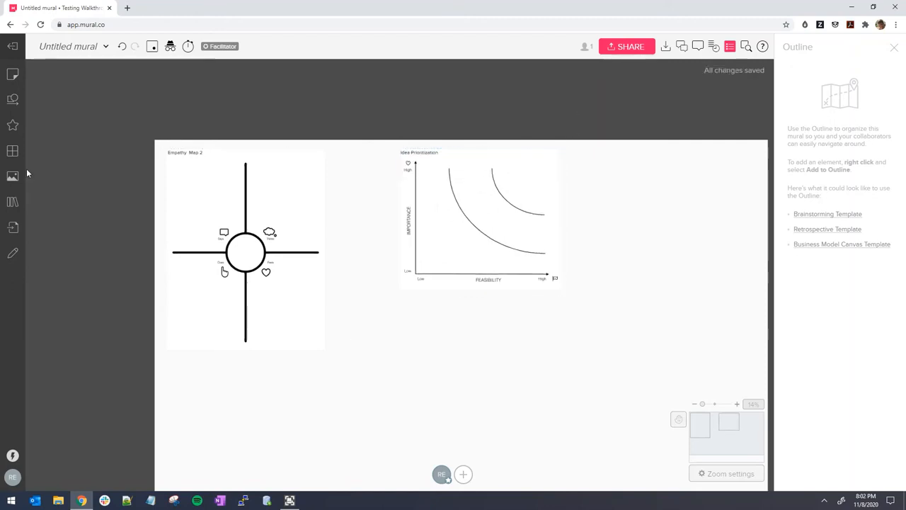
left_click(12, 152)
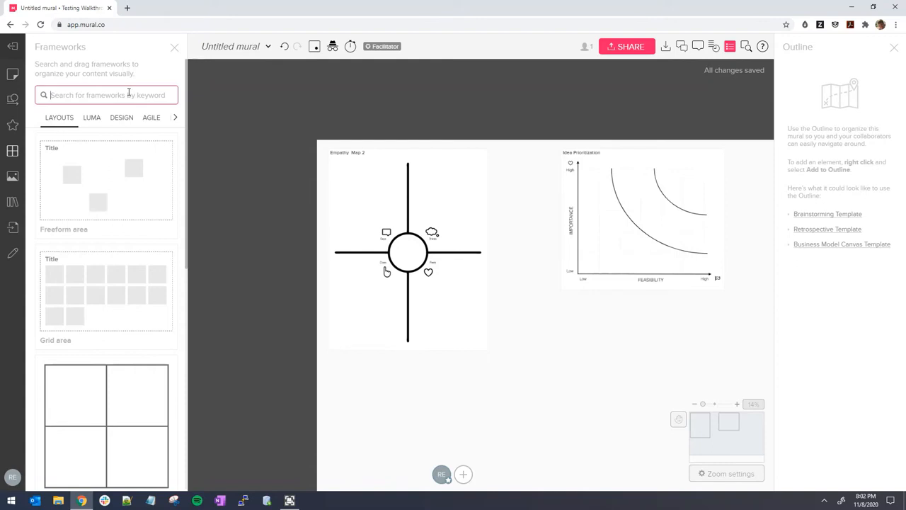
type("scenar")
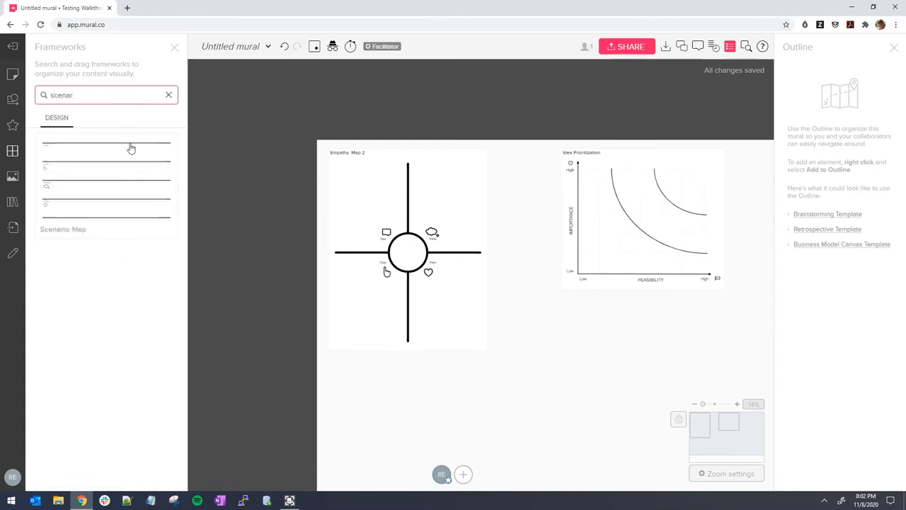
left_click_drag(130, 146, 615, 414)
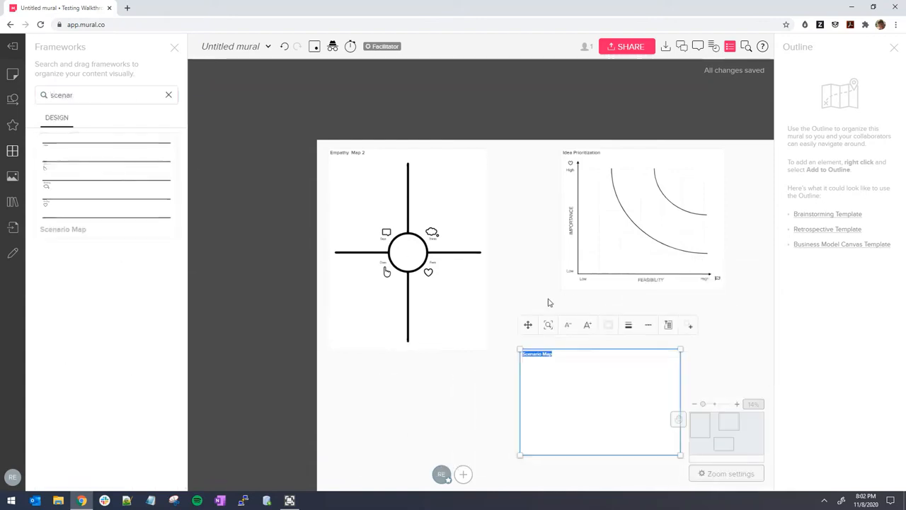
left_click(457, 442)
left_click_drag(458, 438, 241, 374)
left_click_drag(383, 342, 500, 325)
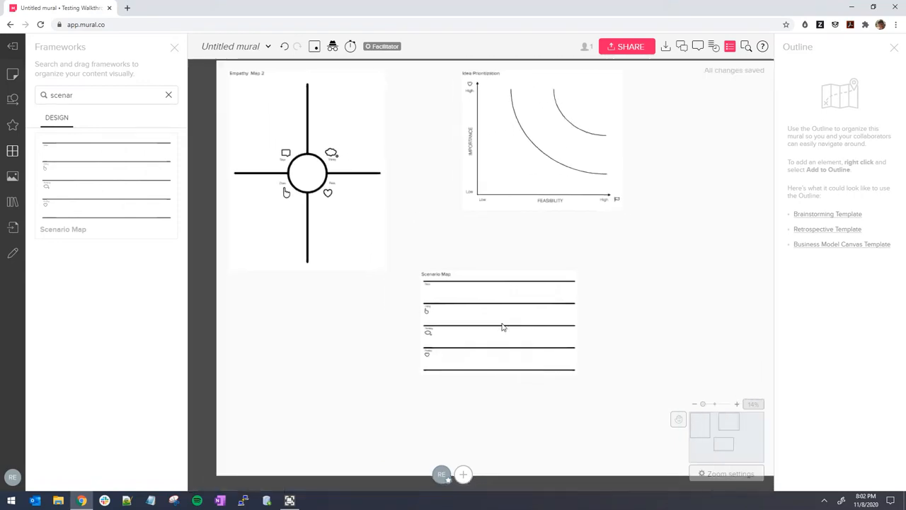
left_click_drag(490, 271, 298, 313)
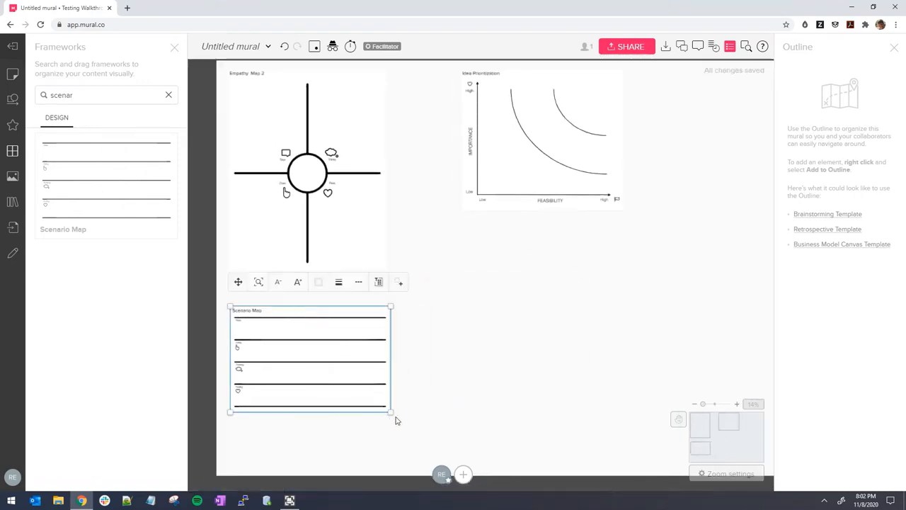
Enlarge the Scenario Map frame and the Idea Prioritization chart, then close the frameworks list
left_click_drag(391, 411, 451, 443)
left_click(601, 320)
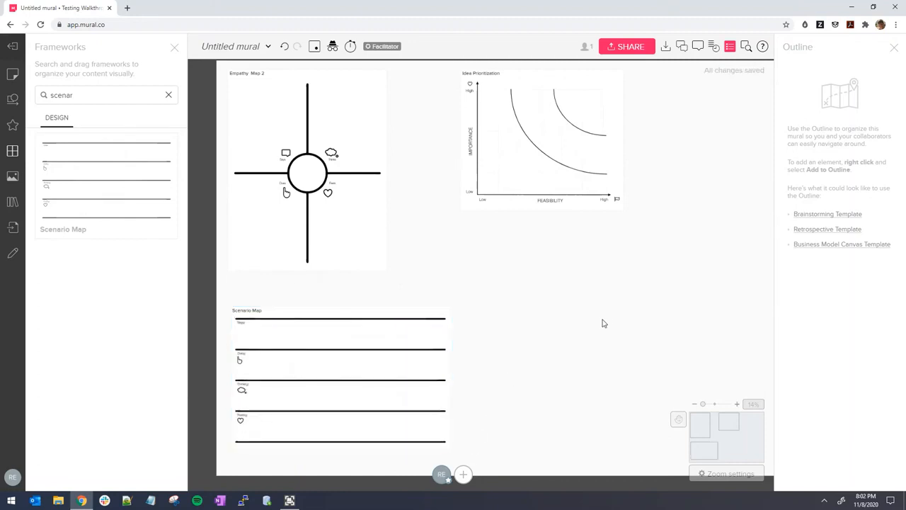
left_click_drag(601, 320, 505, 425)
scroll(506, 425, "down", 3)
scroll(503, 376, "up", 4)
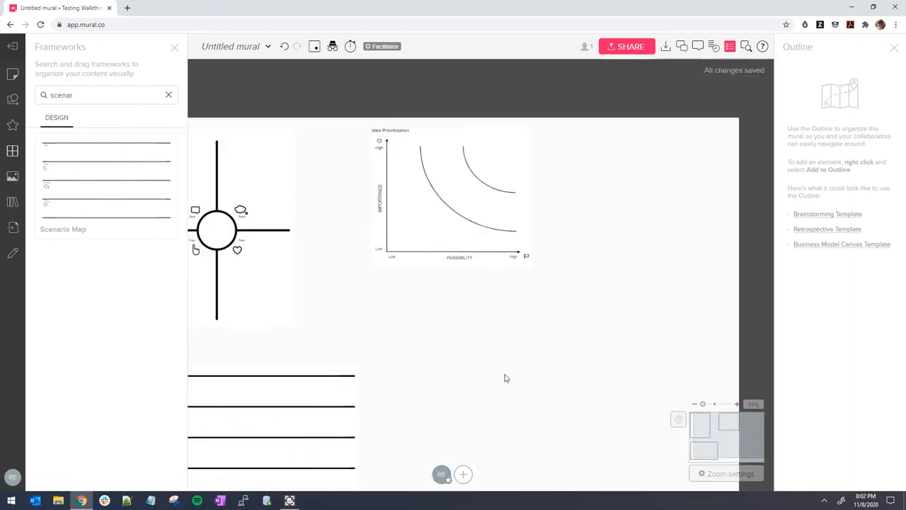
left_click(490, 270)
left_click_drag(521, 269, 588, 323)
left_click_drag(433, 386, 542, 387)
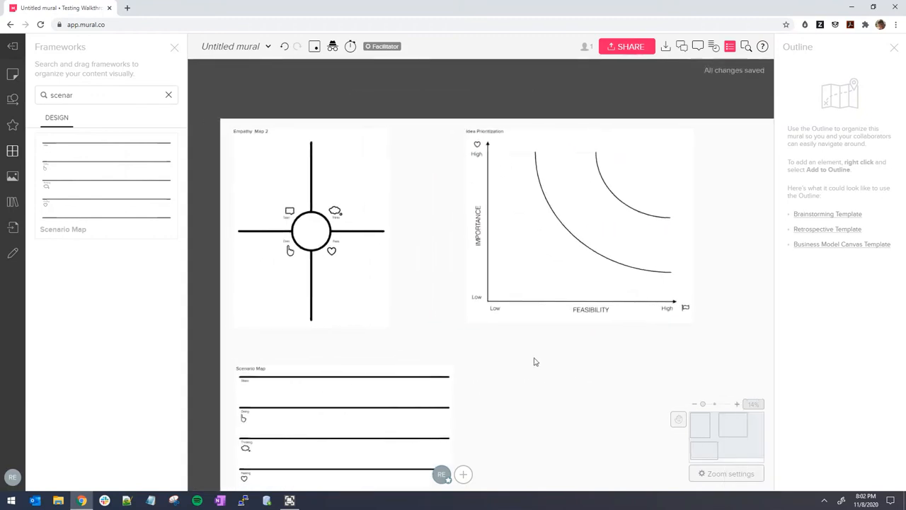
left_click(174, 48)
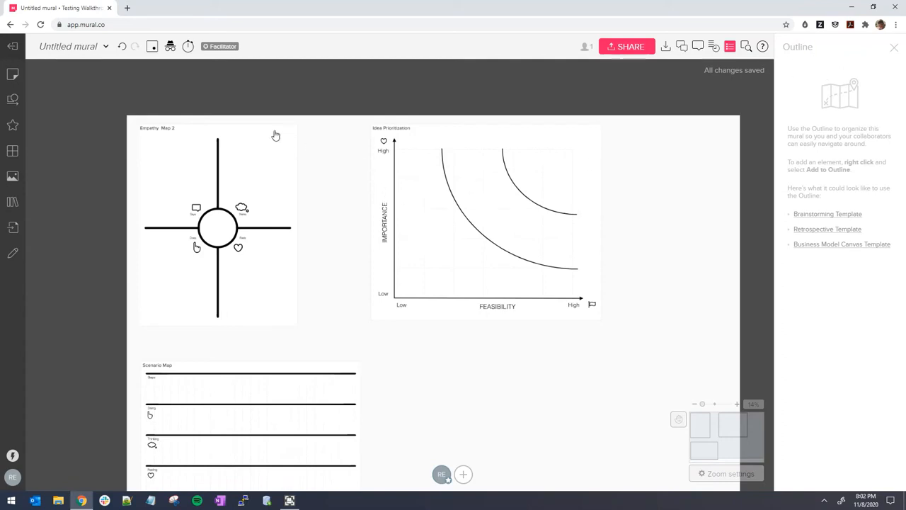
Add Empathy Map 2 to the Outline as its first area
left_click(176, 133)
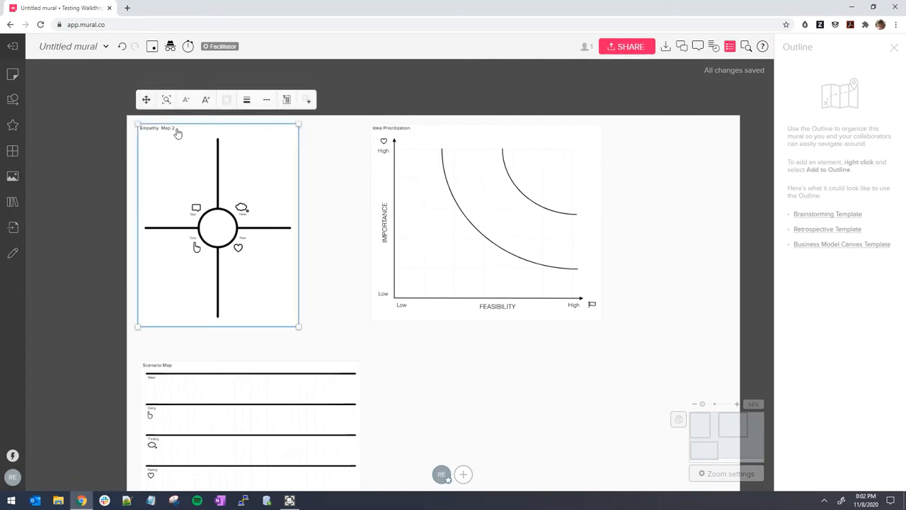
right_click(177, 133)
left_click(234, 300)
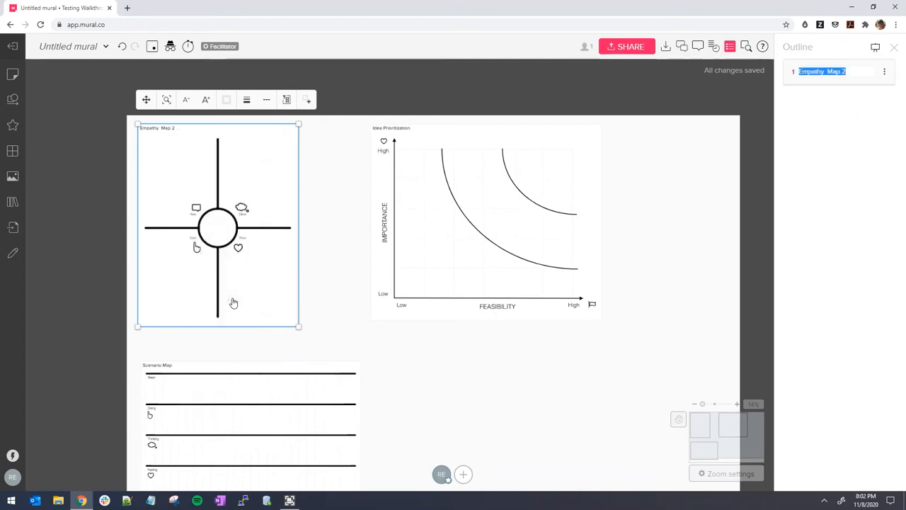
key("Return")
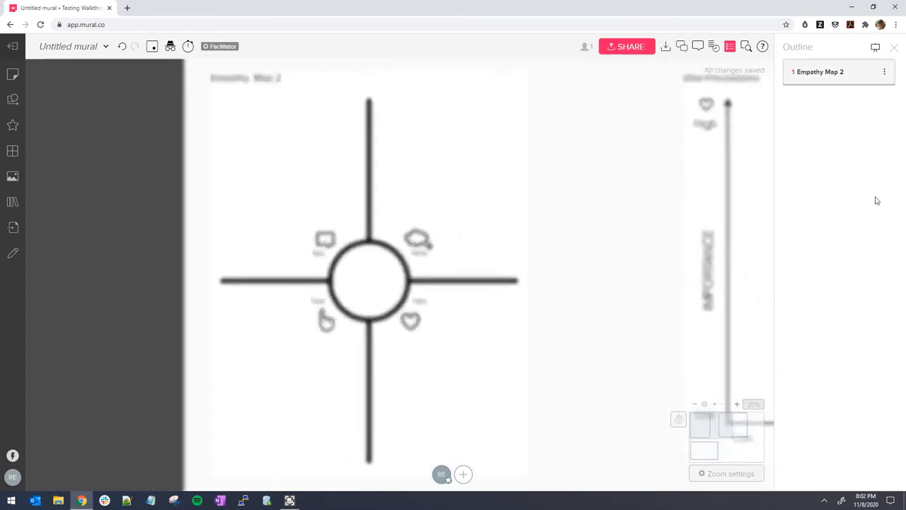
Add Idea Prioritization and Scenario Map to the Outline as areas 2 and 3
scroll(697, 238, "down", 5)
left_click_drag(691, 239, 321, 221)
left_click(380, 148)
right_click(380, 149)
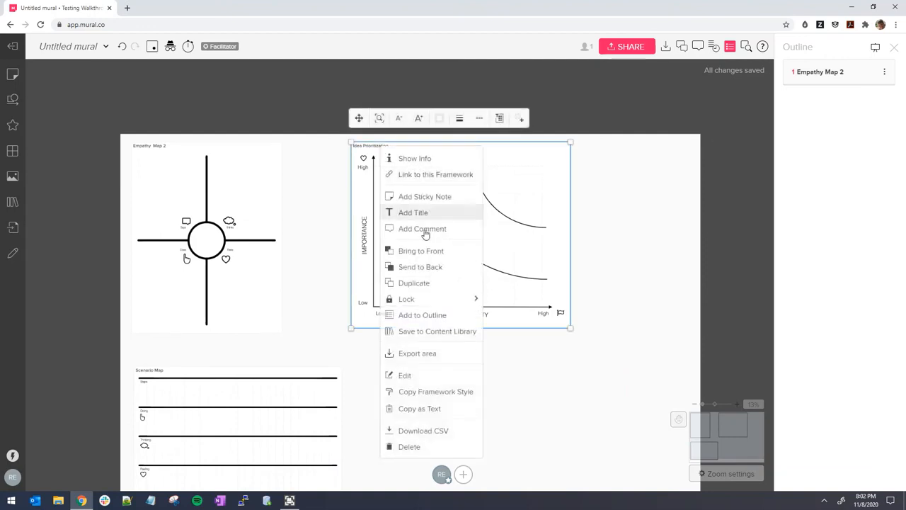
left_click(417, 315)
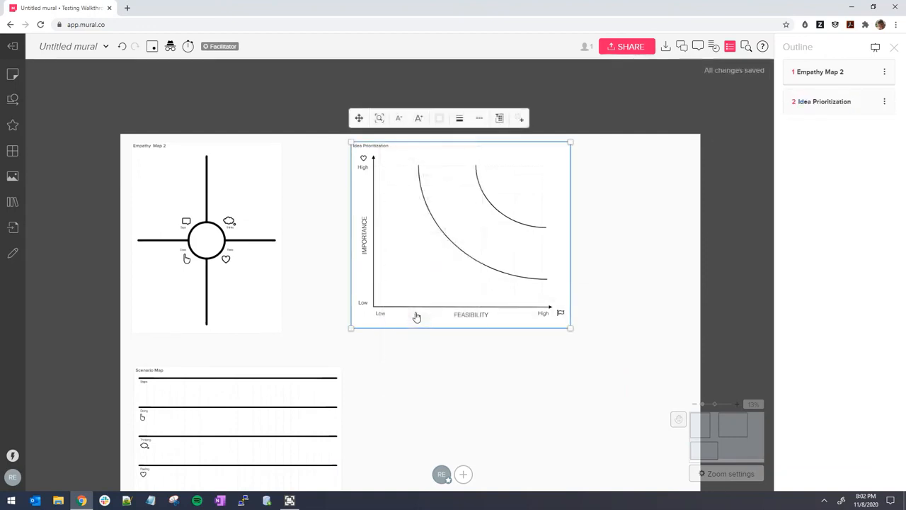
scroll(389, 392, "down", 3)
left_click(344, 272)
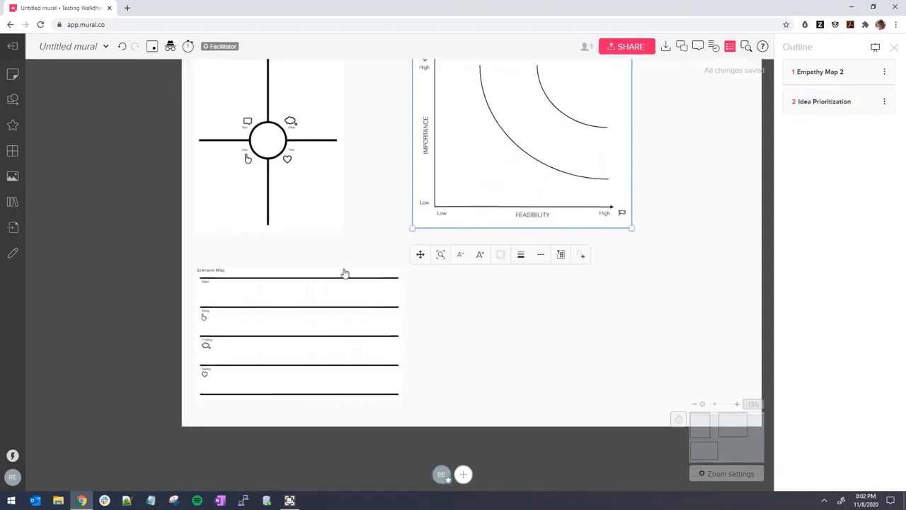
right_click(344, 272)
left_click(389, 345)
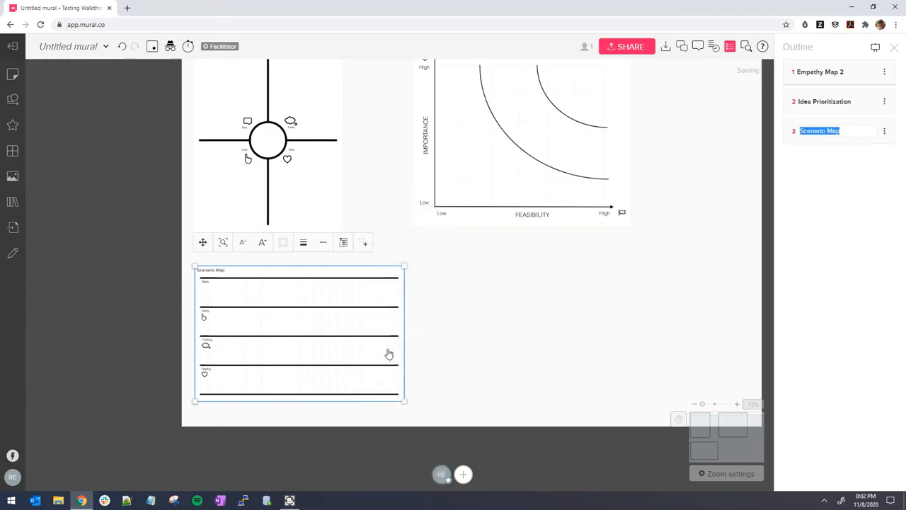
left_click_drag(538, 293, 562, 413)
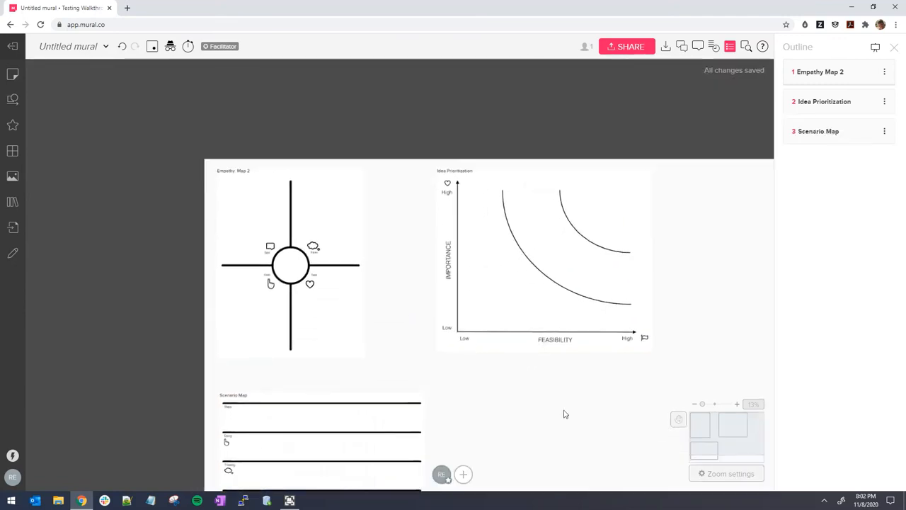
Drag Scenario Map above Idea Prioritization in the Outline so it becomes second
scroll(491, 405, "up", 3)
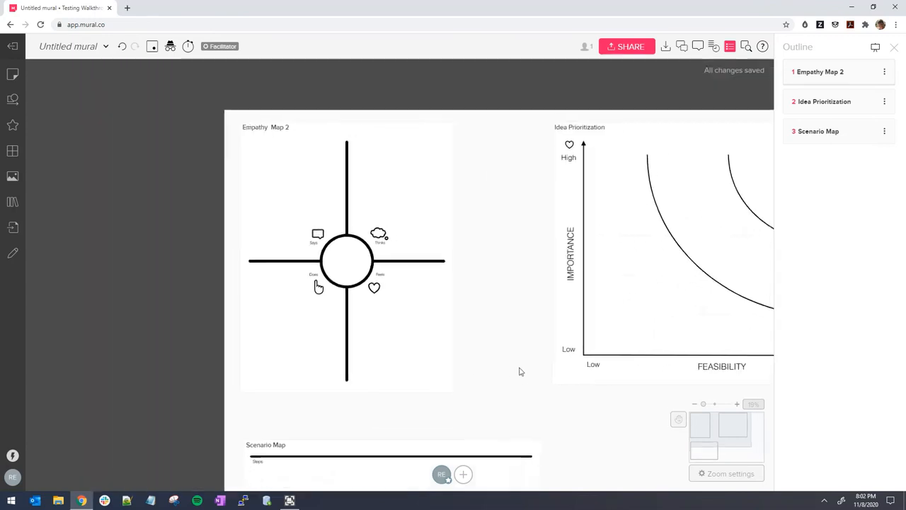
scroll(531, 380, "down", 3)
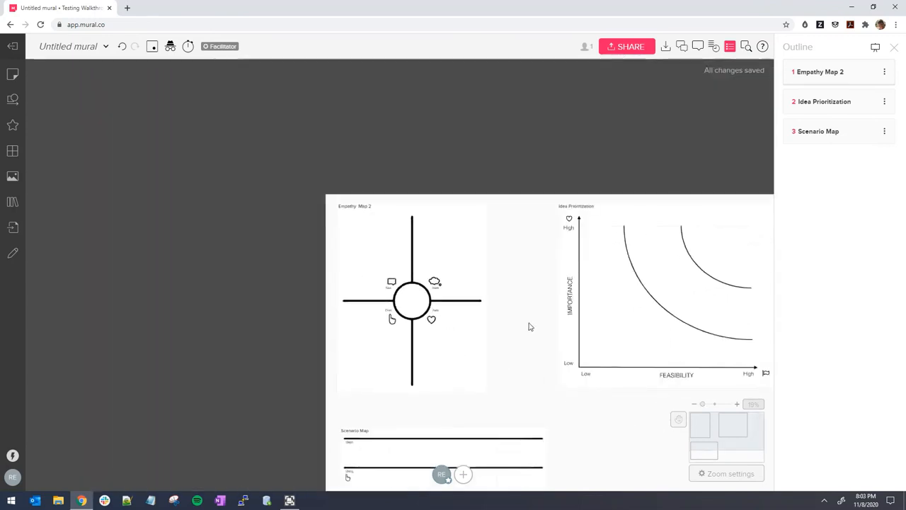
scroll(556, 373, "up", 5)
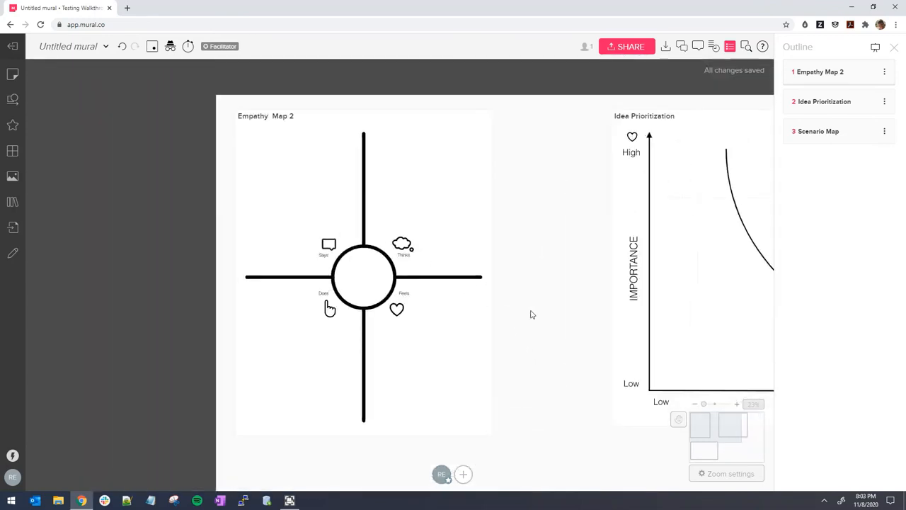
left_click_drag(533, 314, 507, 292)
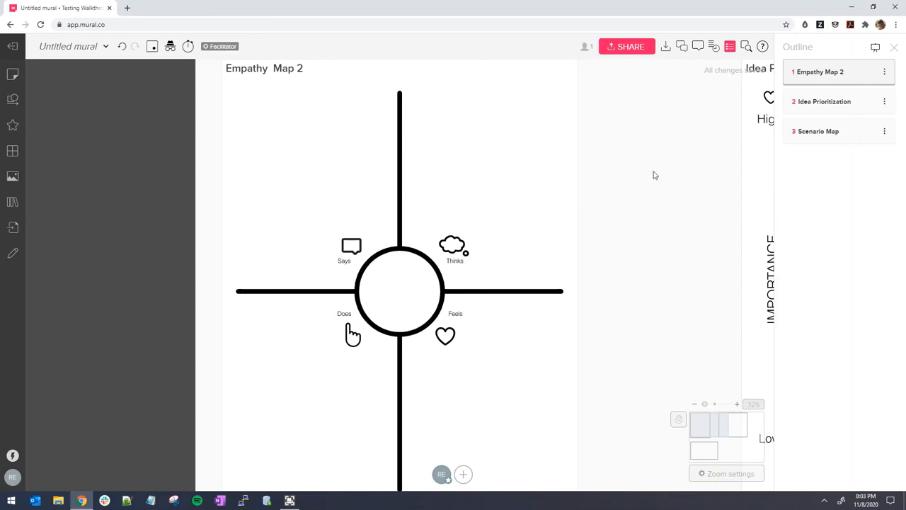
left_click_drag(813, 141, 805, 101)
Jump to Scenario Map via the Outline and nudge its frame upward toward Empathy Map 2
left_click(808, 105)
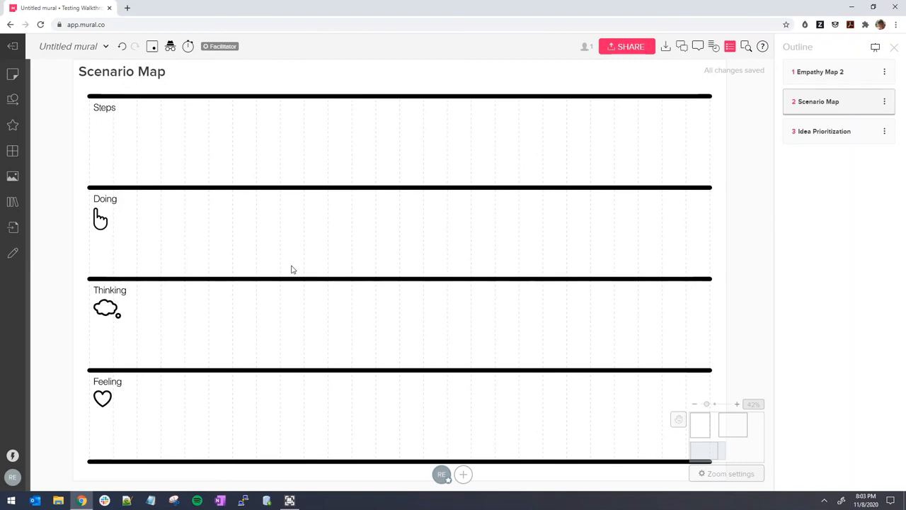
scroll(435, 271, "down", 3)
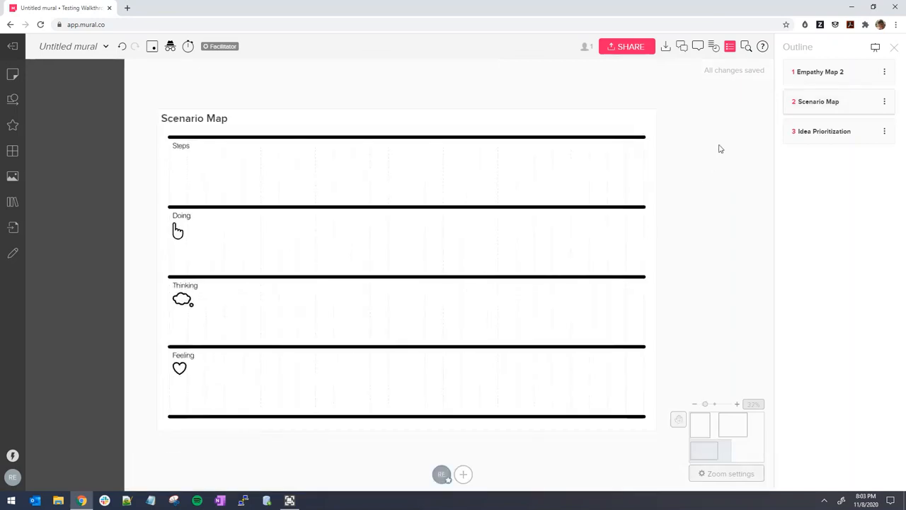
scroll(719, 148, "down", 1)
left_click_drag(717, 149, 621, 230)
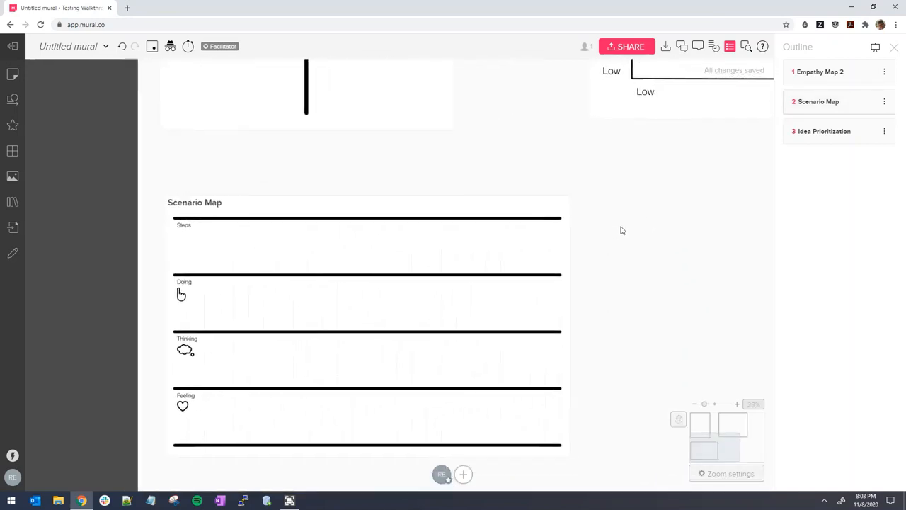
left_click_drag(247, 205, 244, 158)
left_click(635, 214)
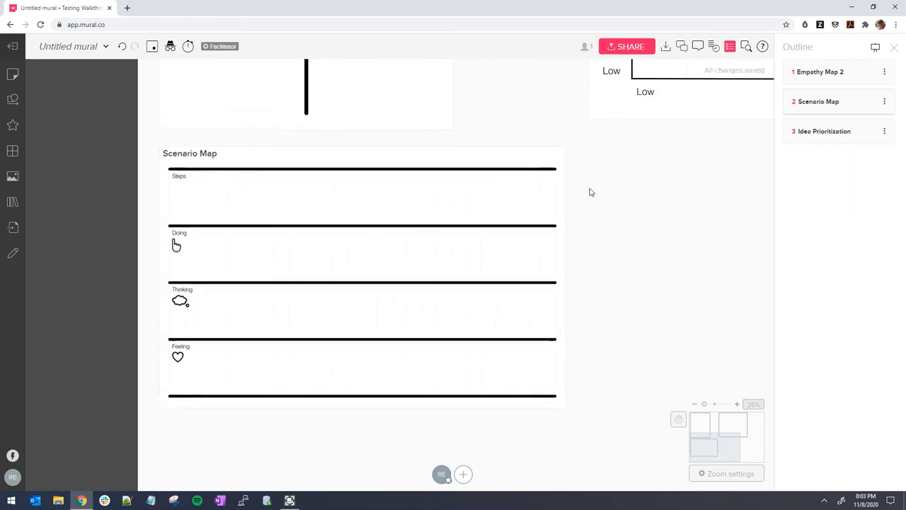
left_click(559, 156)
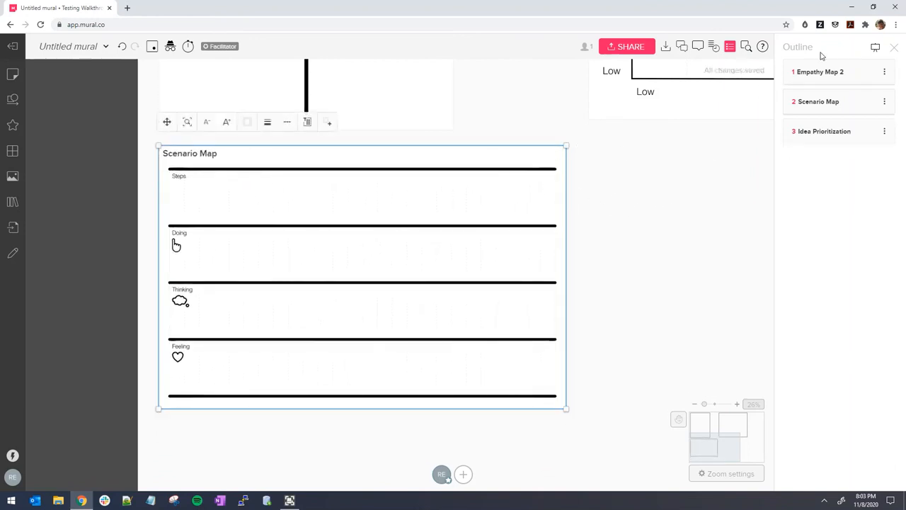
left_click(639, 244)
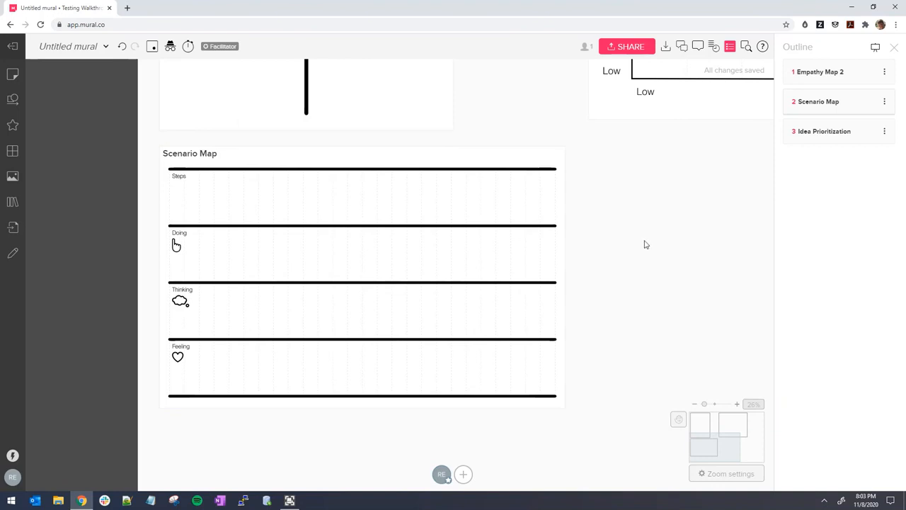
scroll(671, 214, "down", 5)
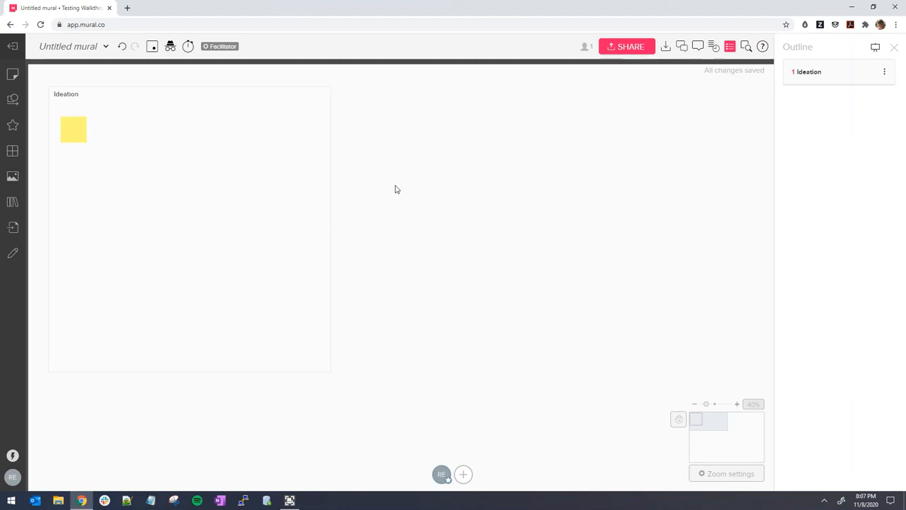
Nudge the view of the Ideation board slightly down and right
left_click_drag(395, 189, 405, 198)
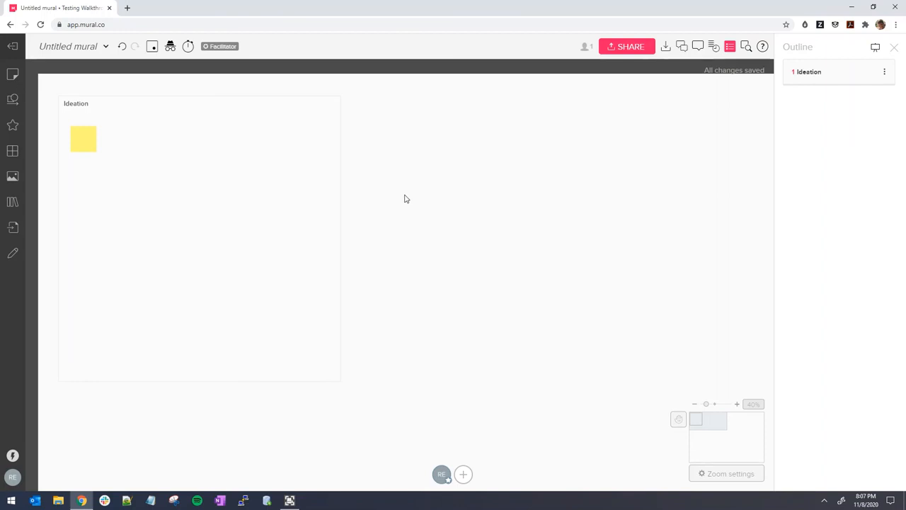